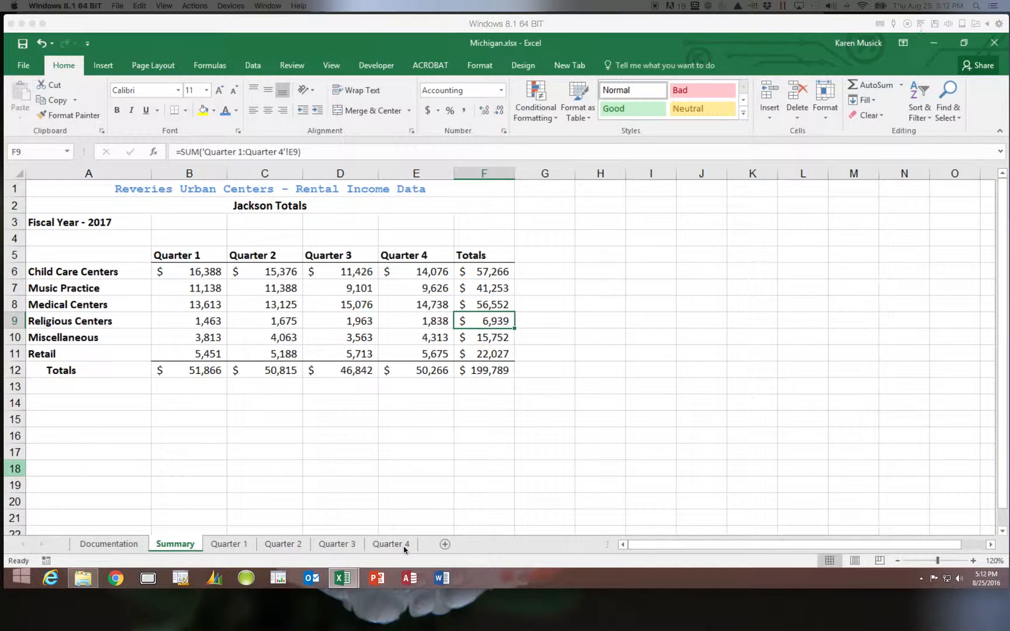
Step: Group the Summary through Quarter 4 sheets and center their content horizontally on the printed page
{"action": "left_click", "coordinate": [182, 547]}
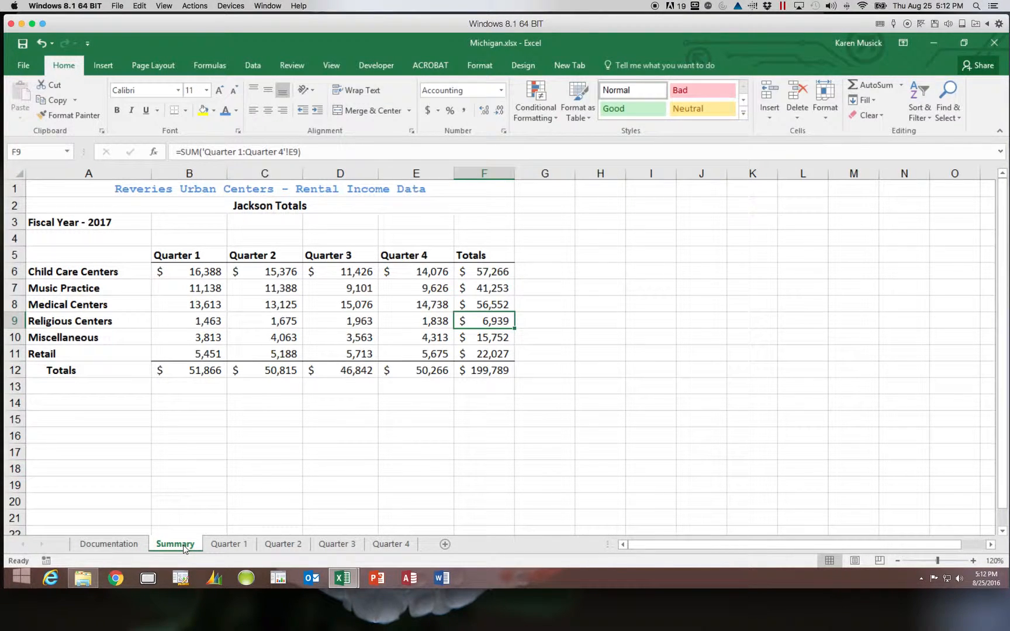
{"action": "left_click", "coordinate": [396, 544], "text": "shift"}
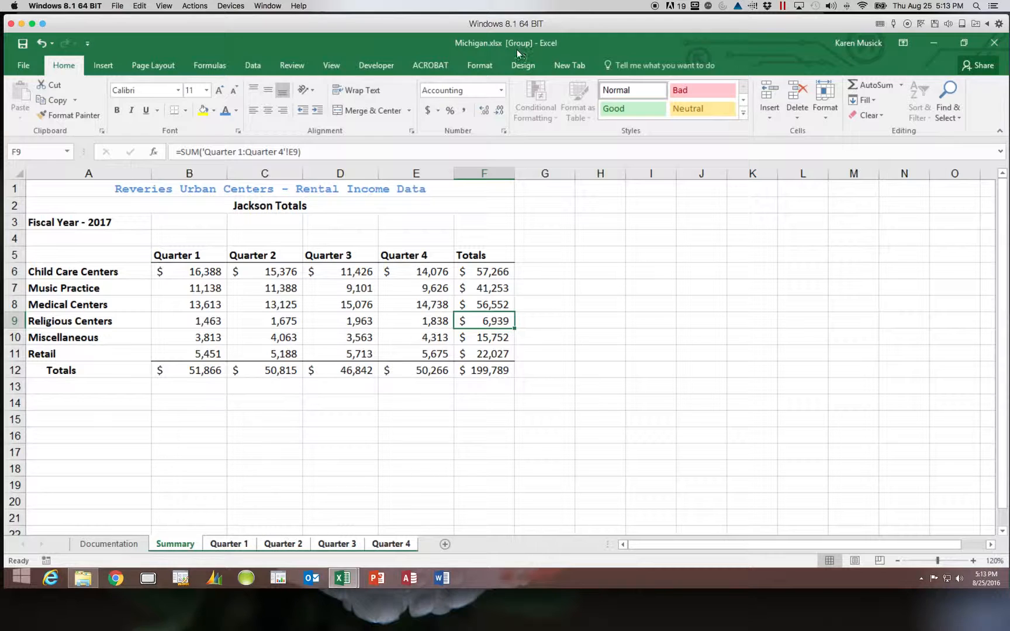
{"action": "left_click", "coordinate": [162, 66]}
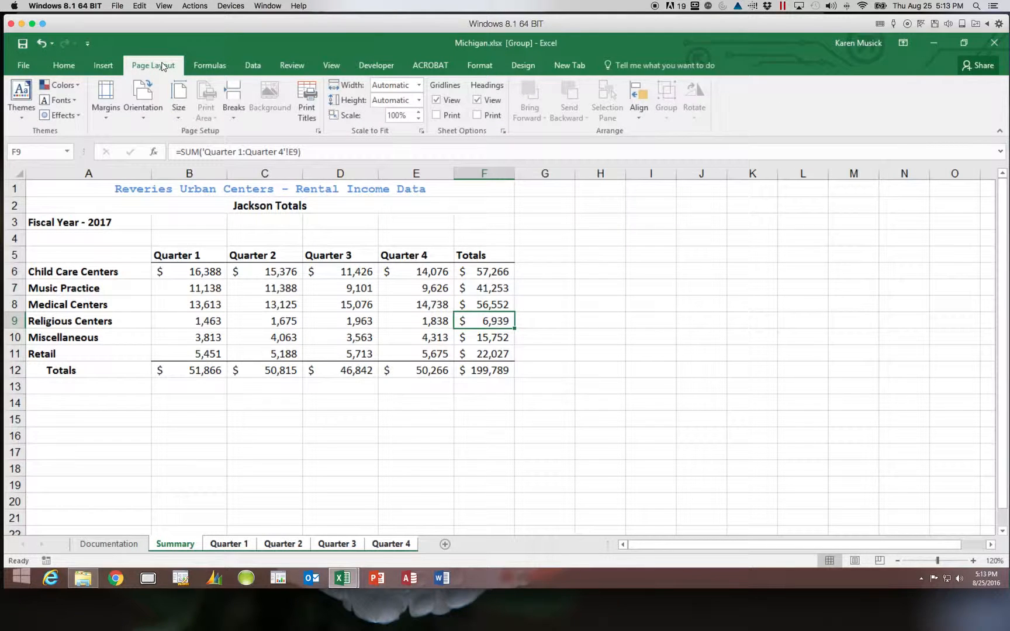
{"action": "left_click", "coordinate": [318, 131]}
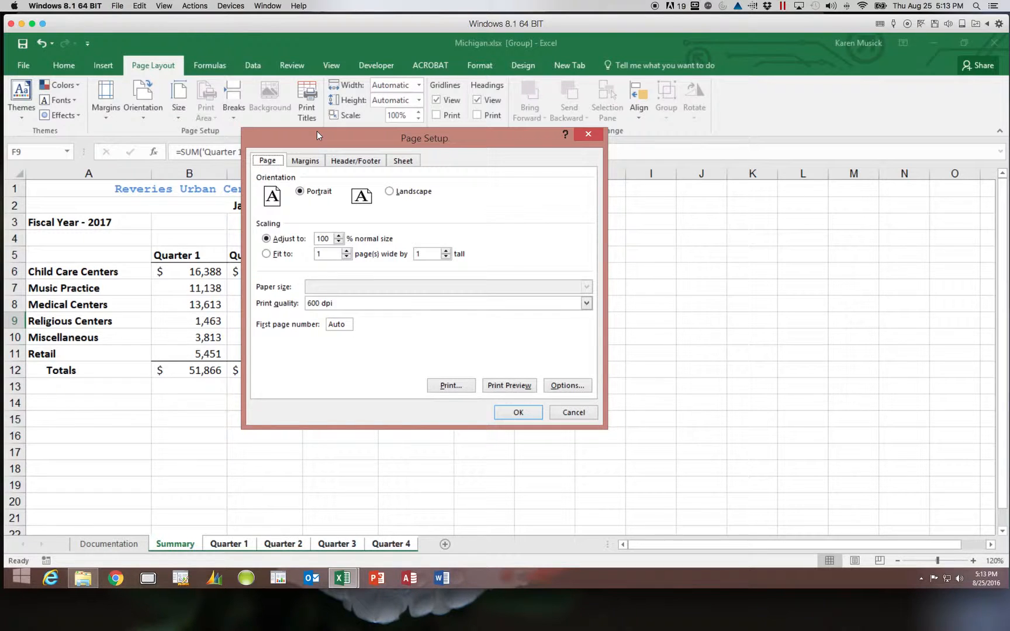
{"action": "left_click", "coordinate": [305, 161]}
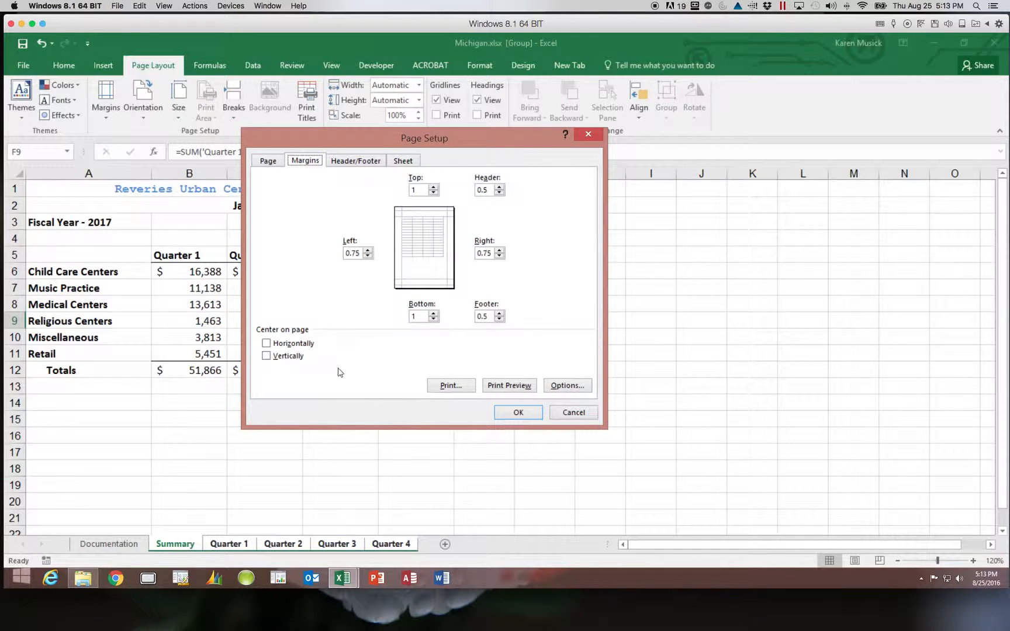
{"action": "left_click", "coordinate": [266, 344]}
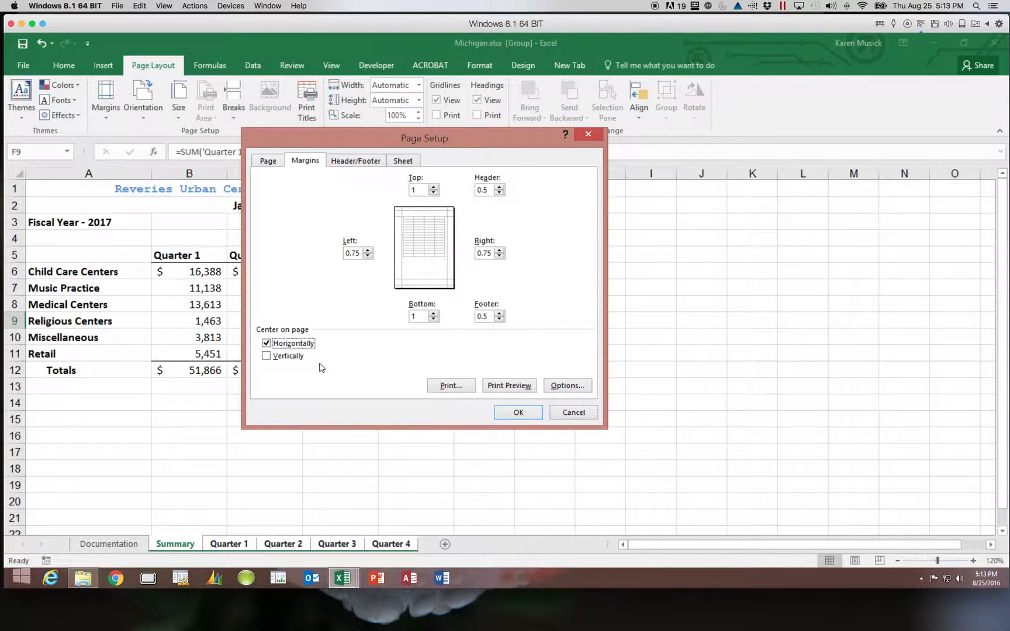
Step: Add a custom header with the sheet name code in its center section, and open the custom footer for editing
{"action": "left_click", "coordinate": [357, 161]}
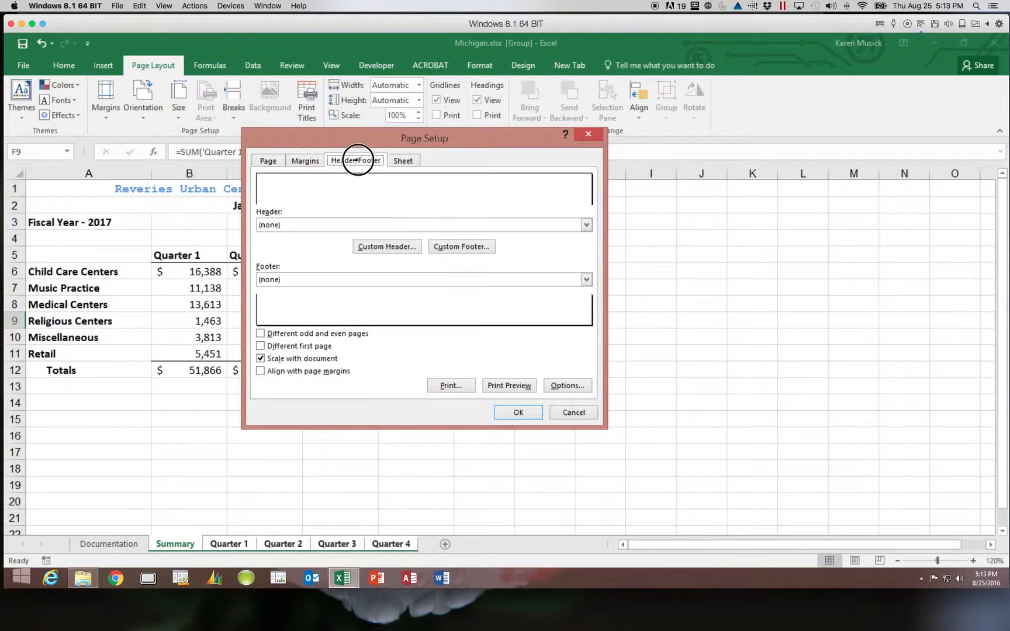
{"action": "left_click", "coordinate": [399, 247]}
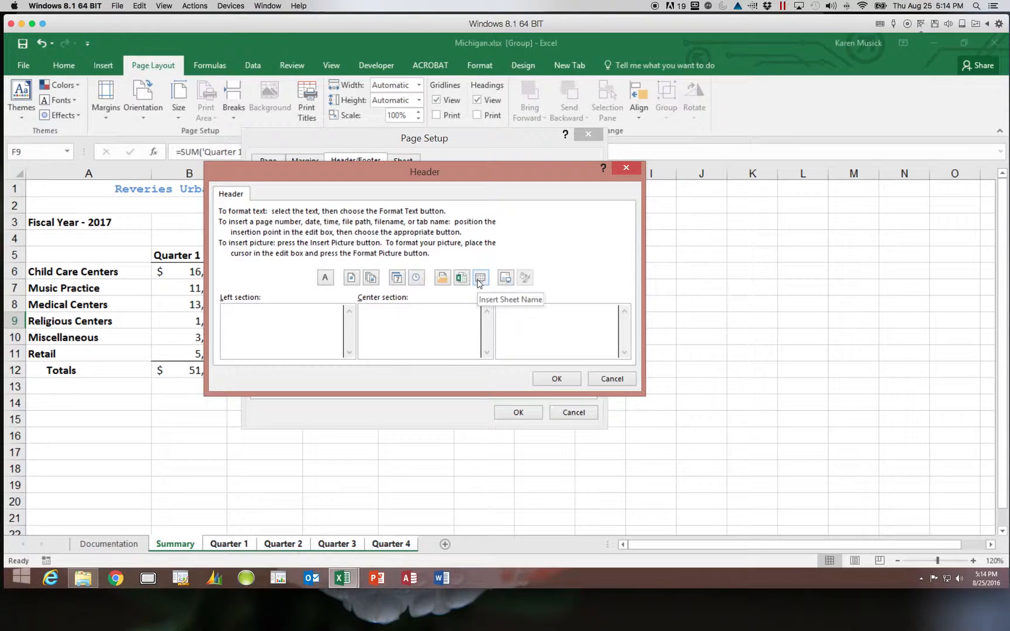
{"action": "left_click", "coordinate": [442, 317]}
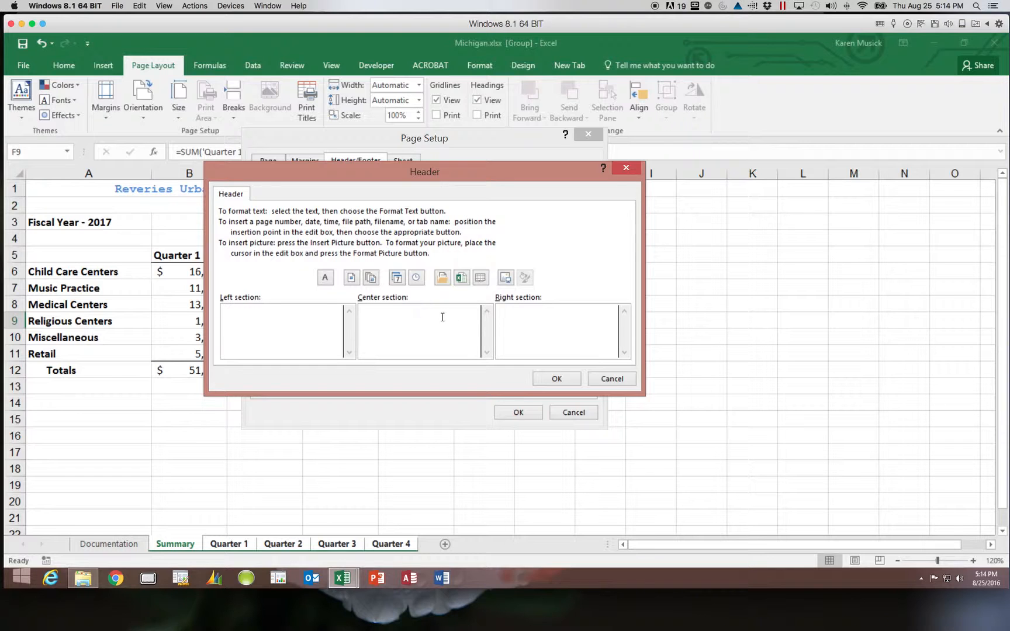
{"action": "left_click", "coordinate": [480, 279]}
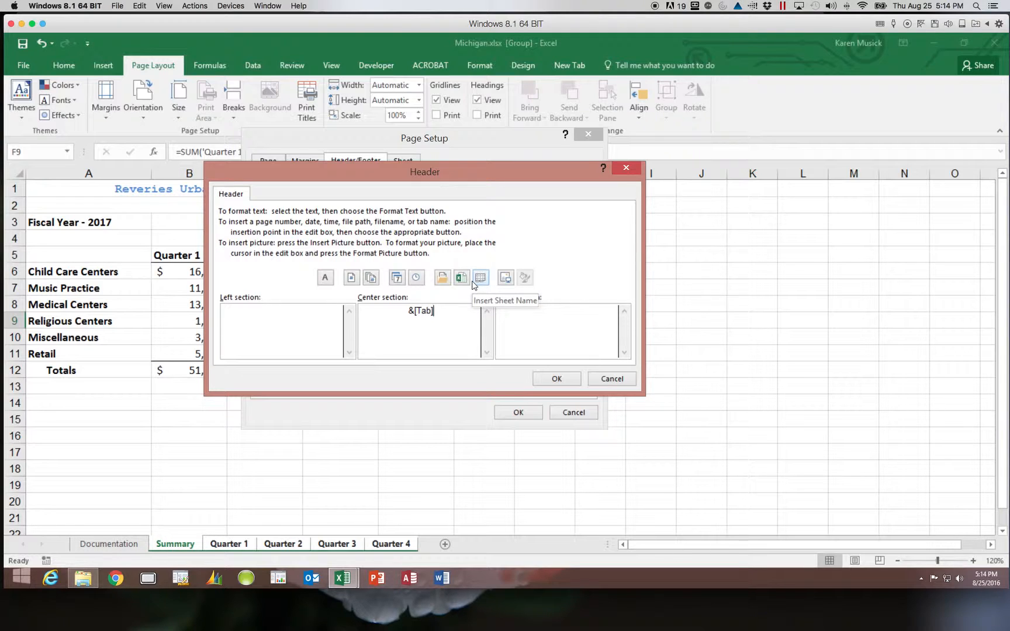
{"action": "left_click", "coordinate": [556, 379]}
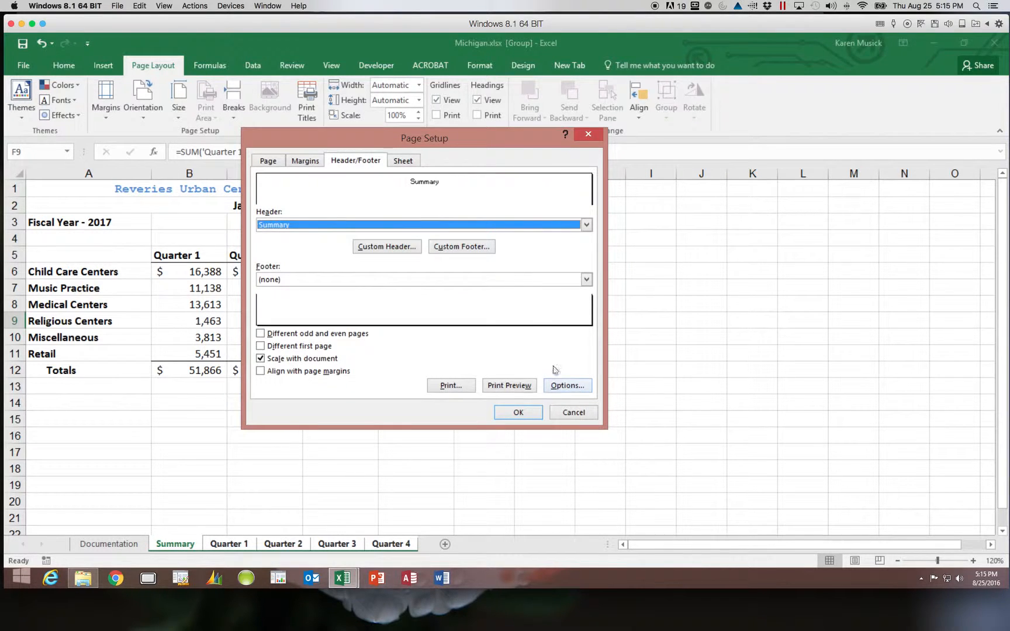
{"action": "left_click", "coordinate": [480, 247]}
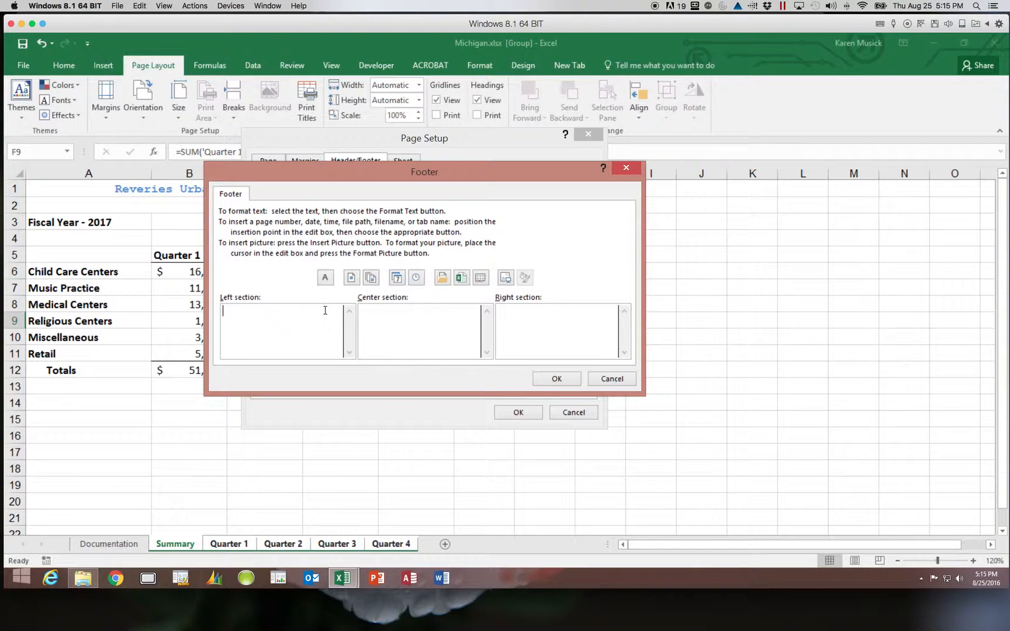
{"action": "left_click", "coordinate": [399, 282]}
{"action": "left_click", "coordinate": [417, 279]}
{"action": "left_click", "coordinate": [225, 311]}
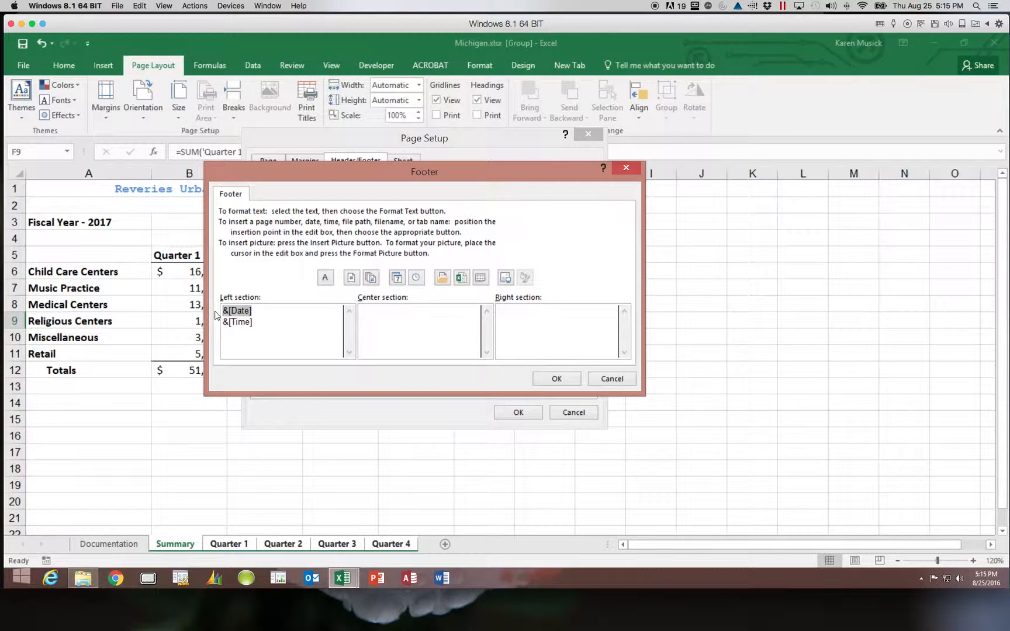
{"action": "key", "text": "Delete"}
{"action": "left_click_drag", "start_coordinate": [253, 321], "coordinate": [210, 320]}
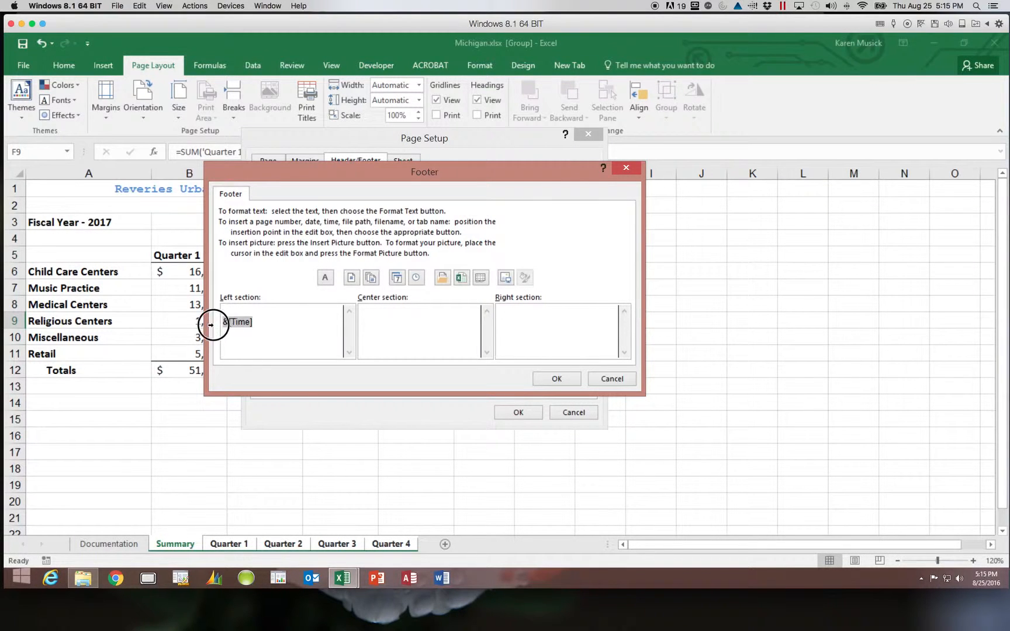
{"action": "key", "text": "Delete"}
Step: Insert the date code and, on a new line below it, the time code in the footer's right section
{"action": "left_click", "coordinate": [604, 318]}
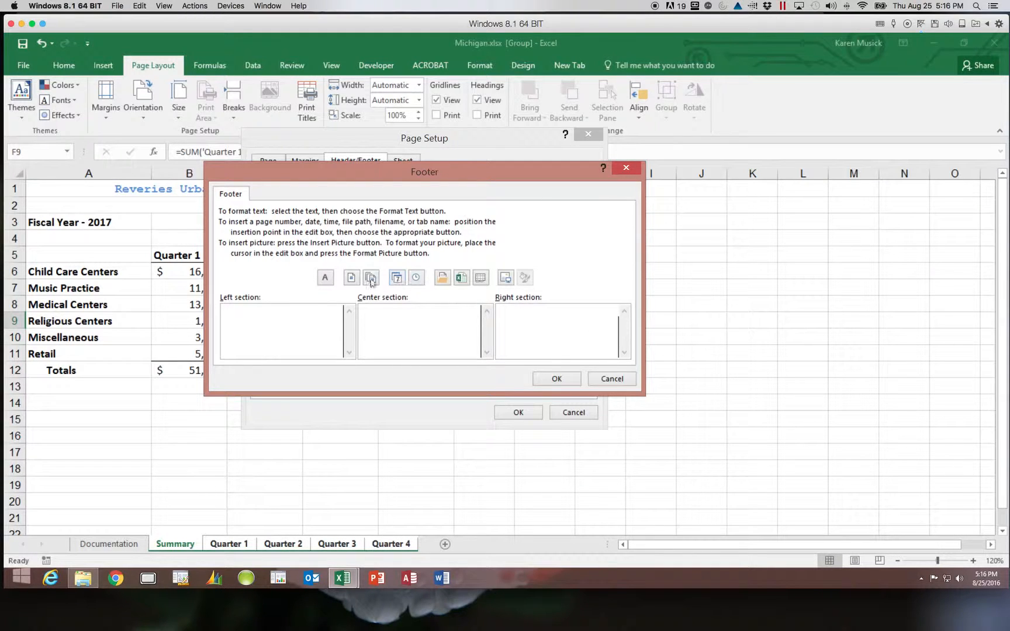
{"action": "left_click", "coordinate": [396, 279]}
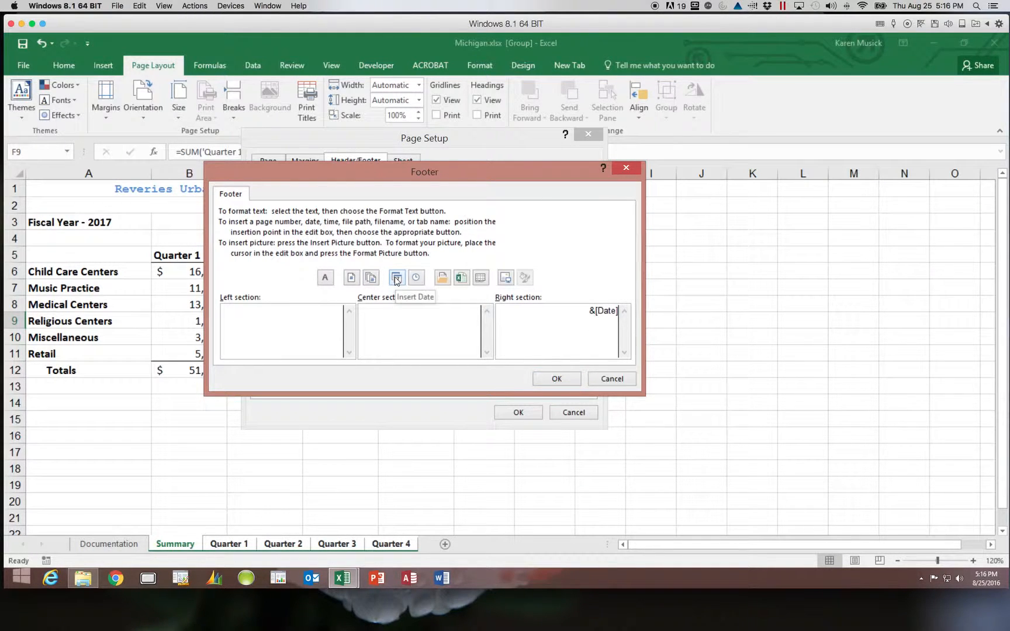
{"action": "key", "text": "Return"}
{"action": "left_click", "coordinate": [415, 277]}
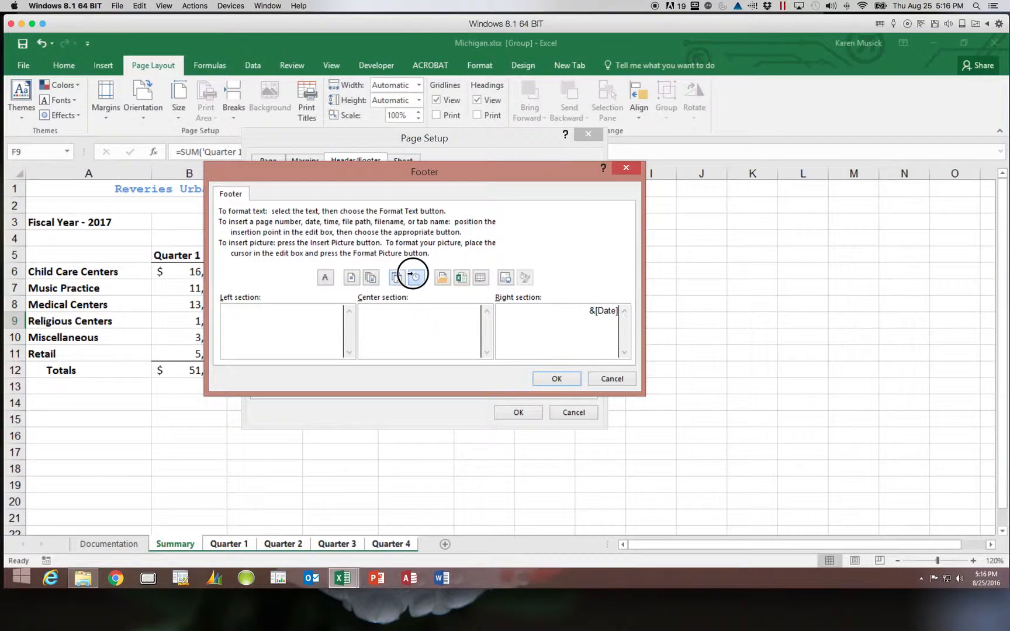
Step: Enter "Prepared by" followed by the preparer's full name in the footer's left section and accept the custom footer
{"action": "left_click", "coordinate": [274, 311]}
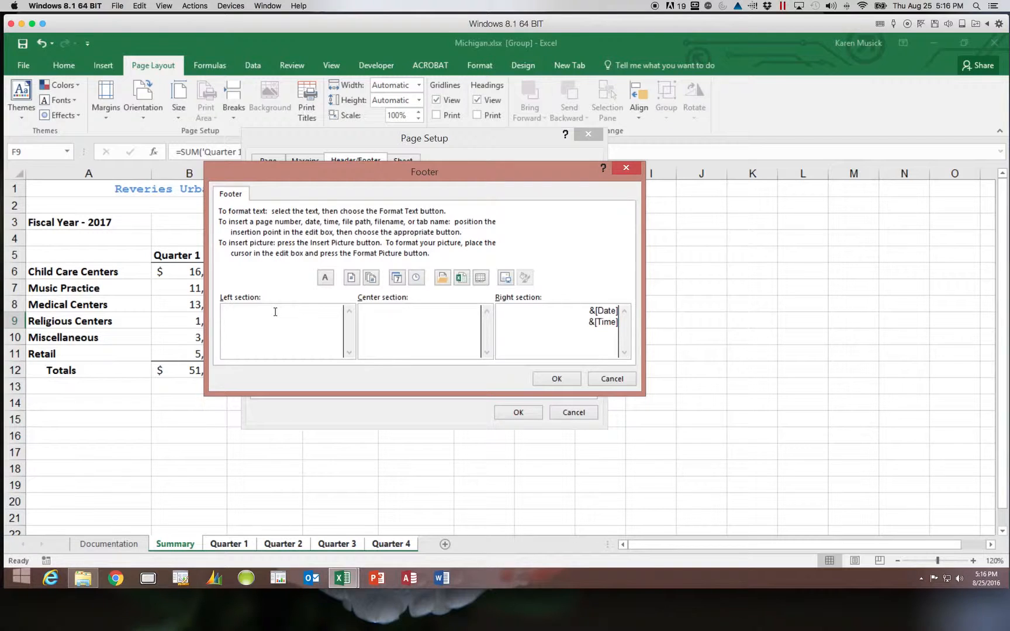
{"action": "left_click", "coordinate": [325, 277]}
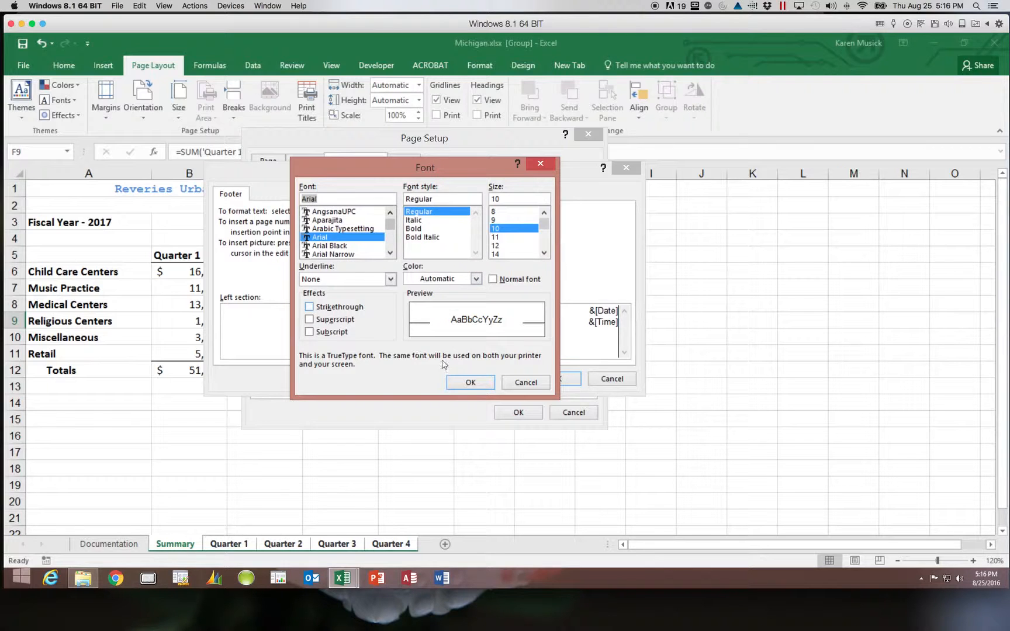
{"action": "left_click", "coordinate": [524, 383]}
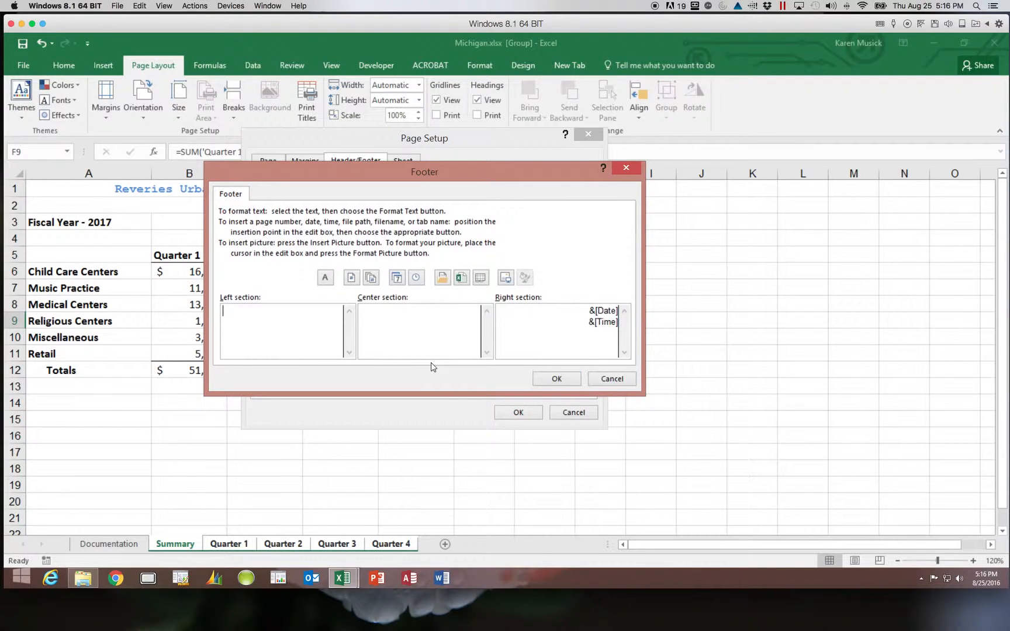
{"action": "type", "text": "Prepared by Karen Music"}
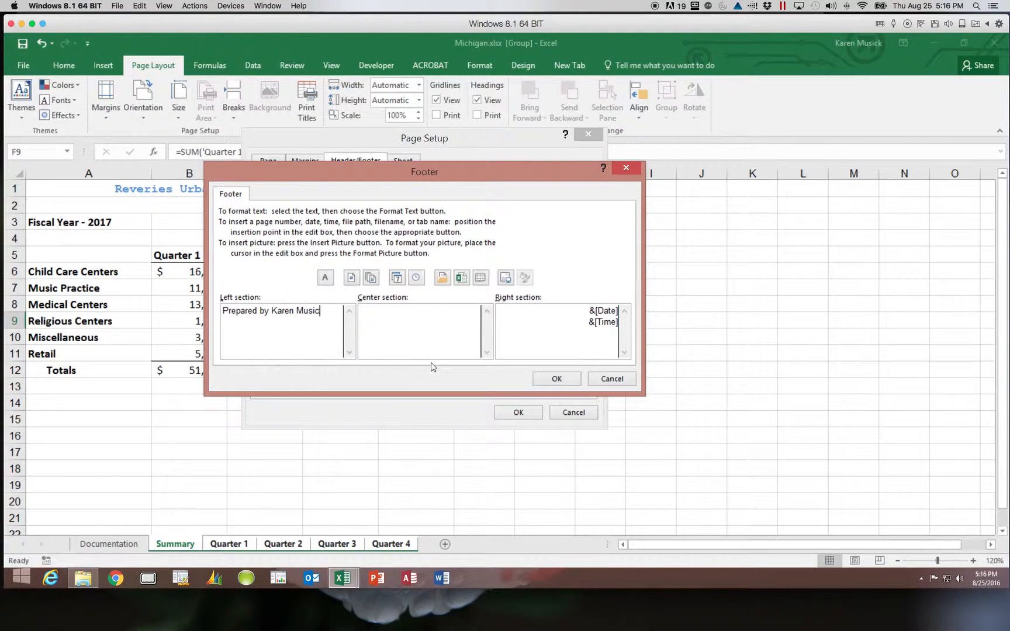
{"action": "type", "text": "k"}
{"action": "left_click", "coordinate": [556, 379]}
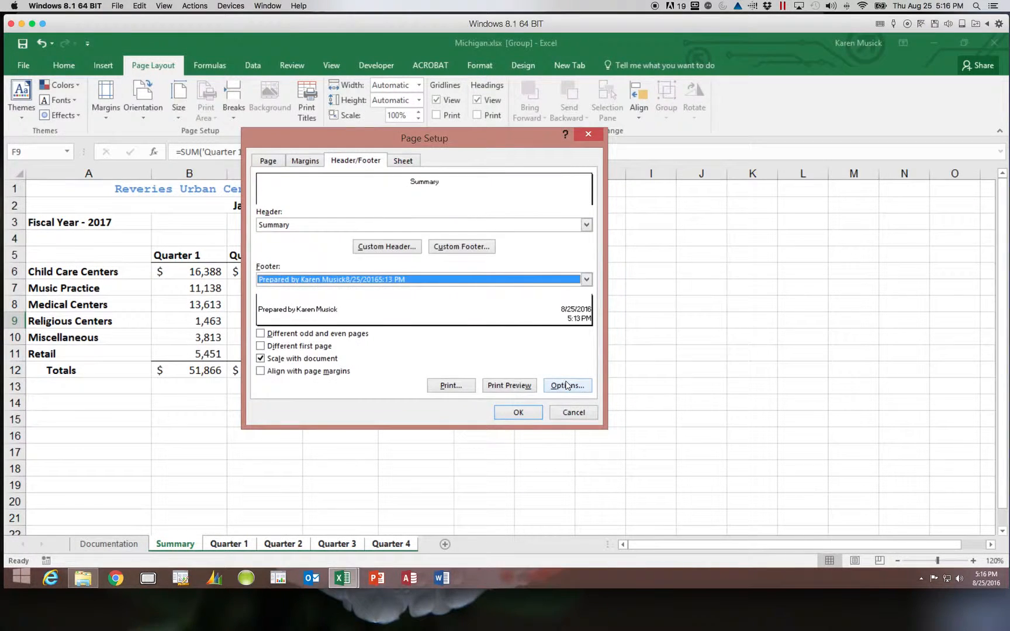
Step: Preview the grouped sheets for printing and page through to the Quarter 4 page to check headers and footers
{"action": "left_click", "coordinate": [518, 386]}
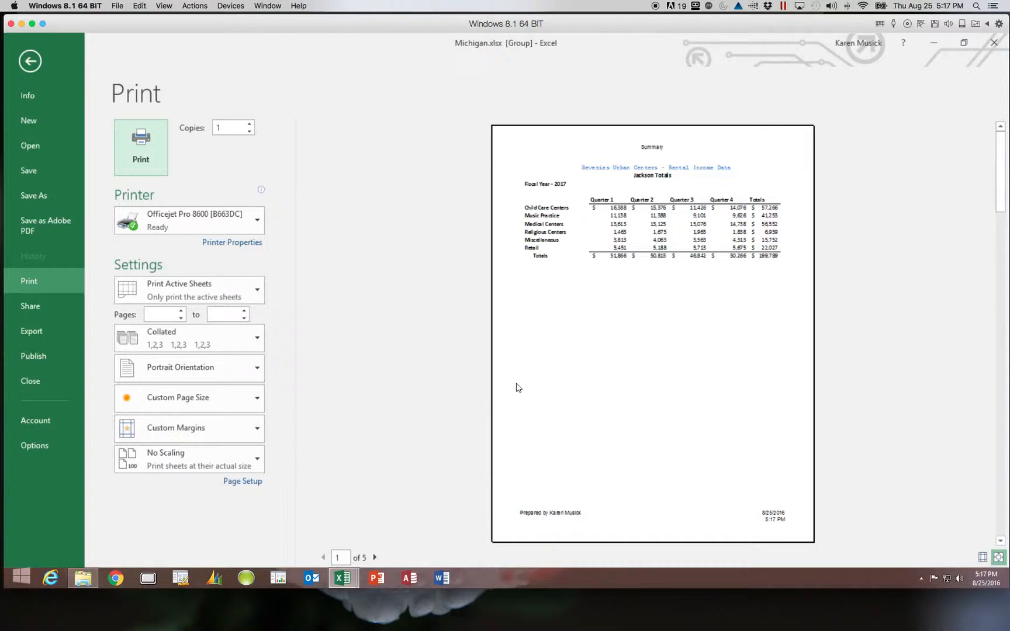
{"action": "left_click", "coordinate": [374, 557]}
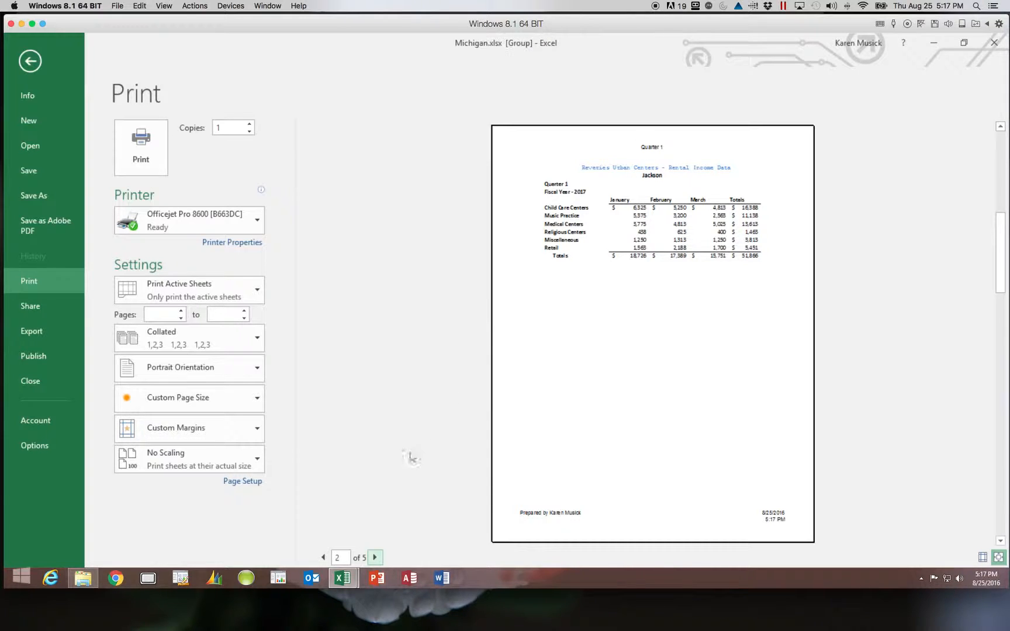
{"action": "left_click", "coordinate": [375, 558]}
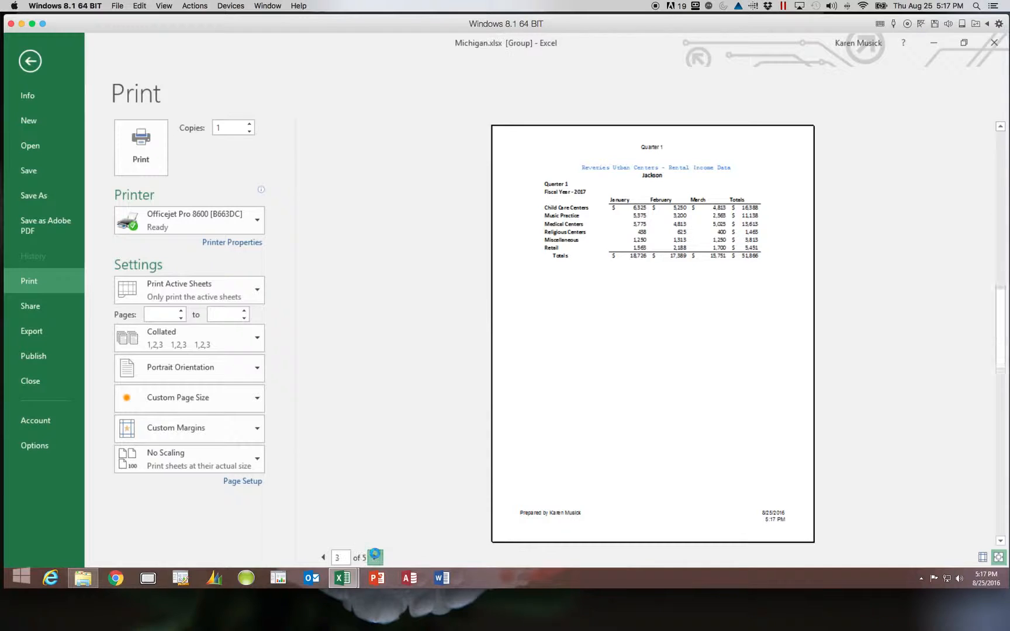
{"action": "left_click", "coordinate": [374, 557]}
{"action": "left_click", "coordinate": [375, 558]}
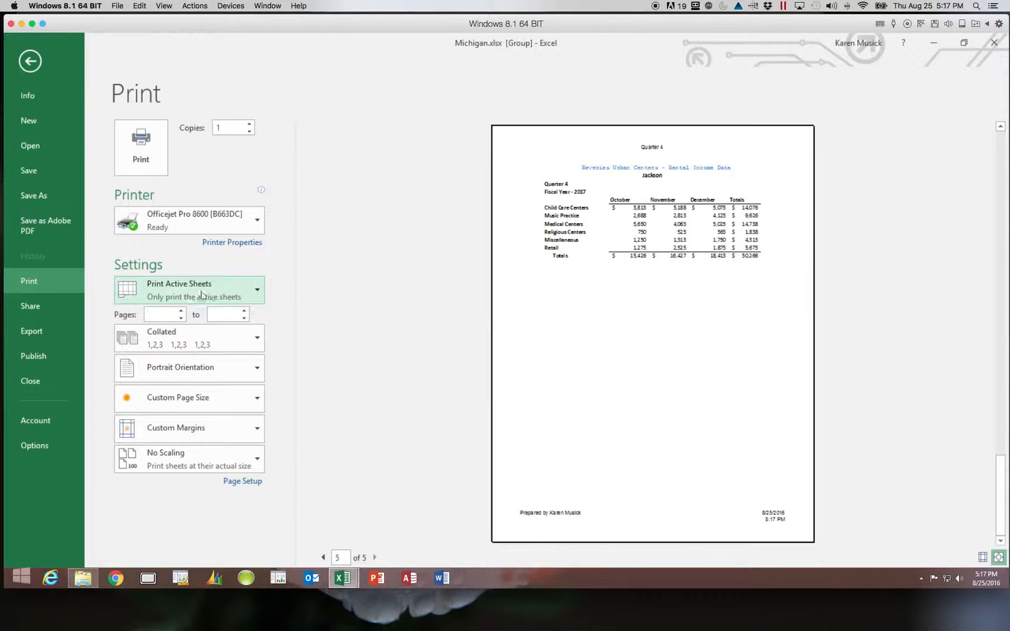
Step: Set the print scope to the entire workbook and examine the Documentation, Summary and quarter pages in the preview
{"action": "left_click", "coordinate": [258, 294]}
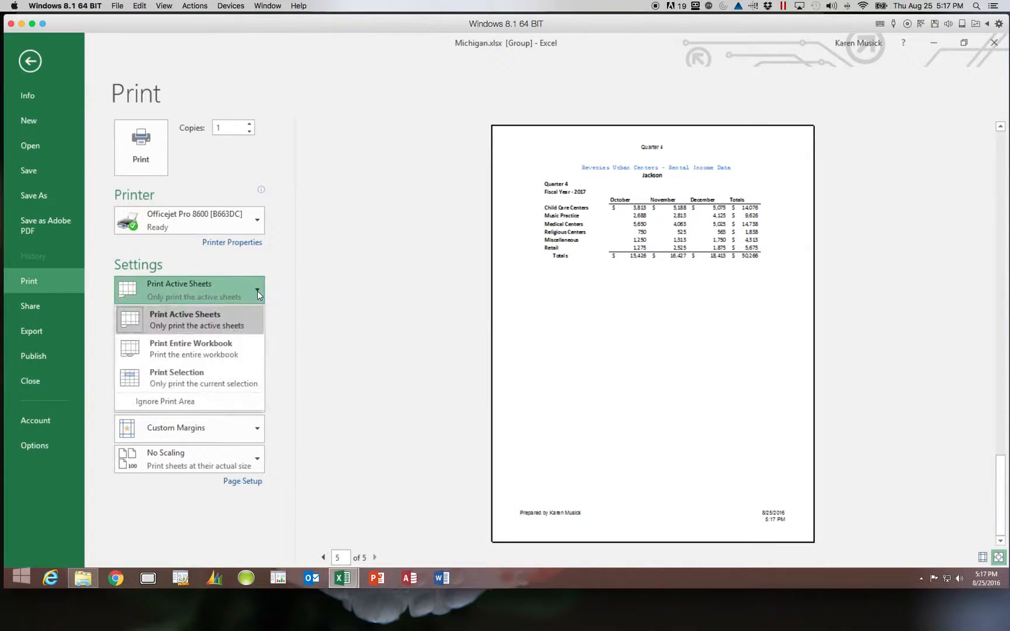
{"action": "left_click", "coordinate": [244, 344]}
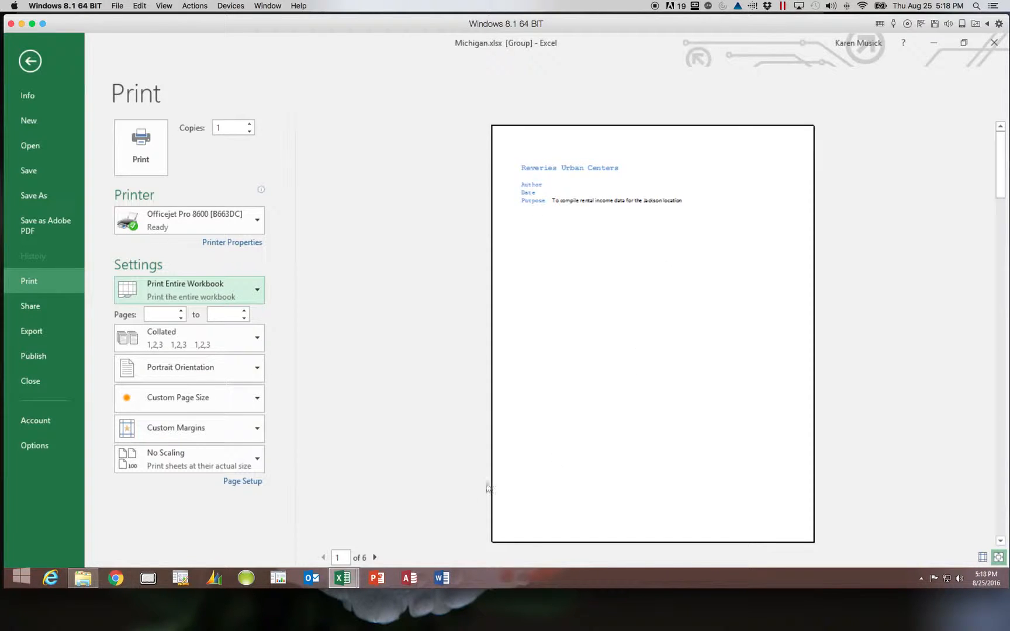
{"action": "left_click", "coordinate": [375, 558]}
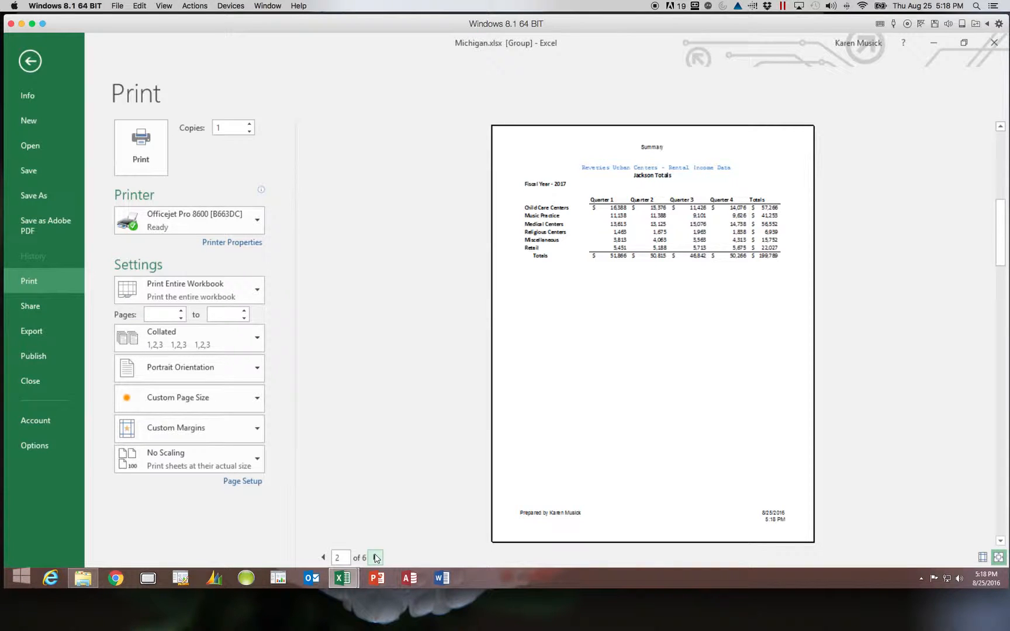
{"action": "left_click", "coordinate": [375, 558]}
{"action": "left_click", "coordinate": [375, 558]}
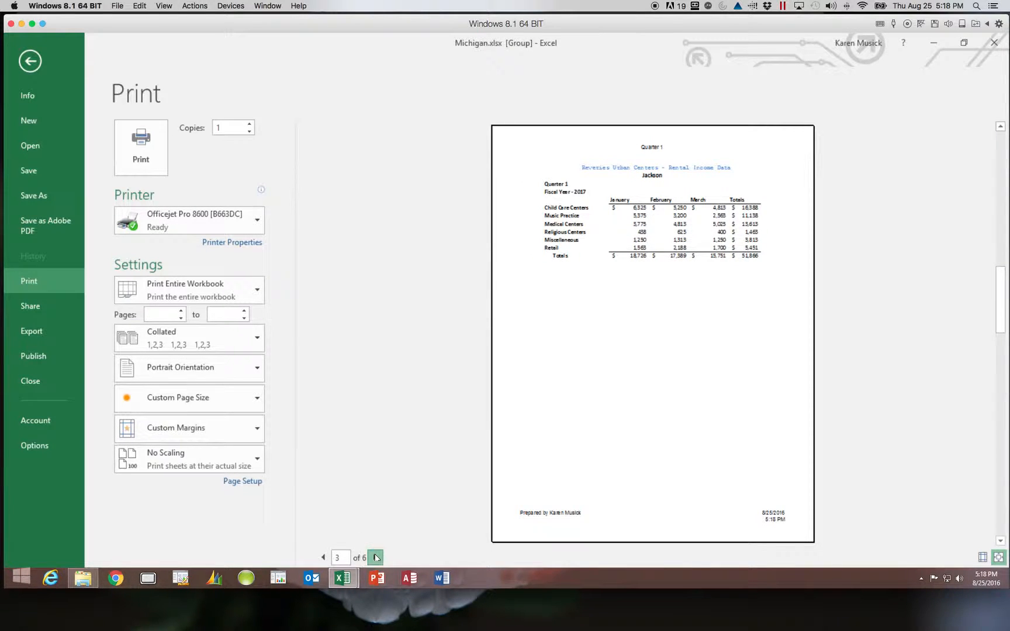
{"action": "left_click", "coordinate": [324, 558]}
{"action": "left_click", "coordinate": [325, 557]}
{"action": "left_click", "coordinate": [324, 558]}
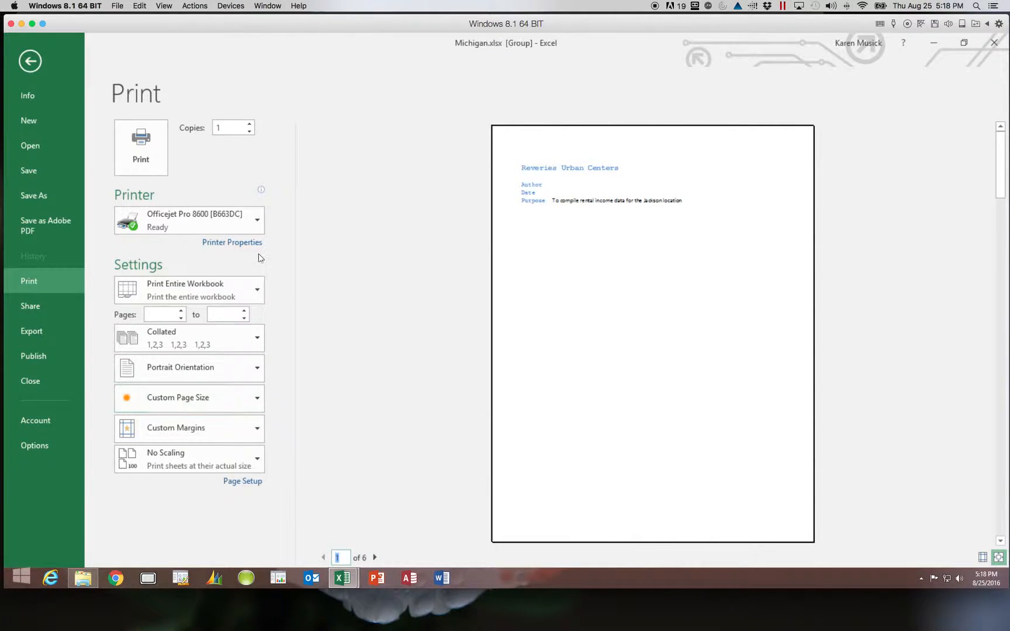
Step: Set the print scope to active sheets only and return to the worksheet
{"action": "left_click", "coordinate": [257, 291]}
{"action": "left_click", "coordinate": [250, 319]}
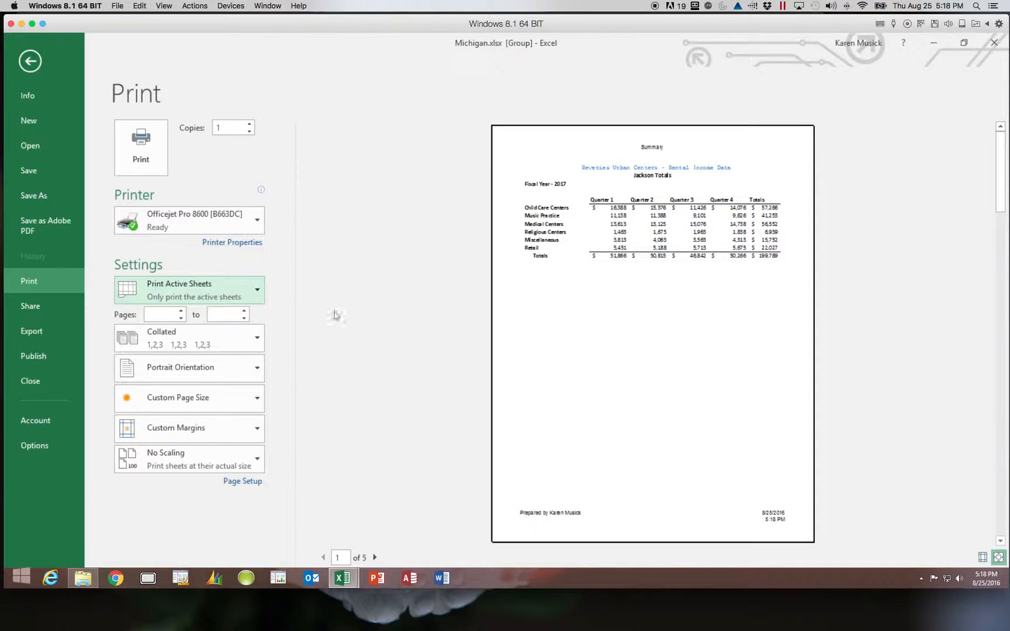
{"action": "left_click", "coordinate": [34, 62]}
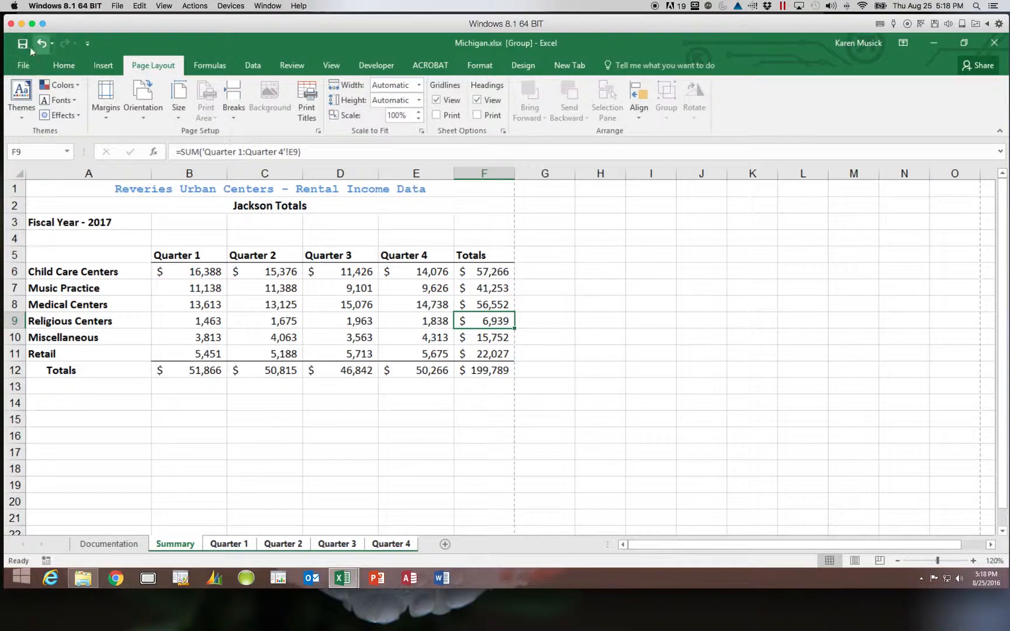